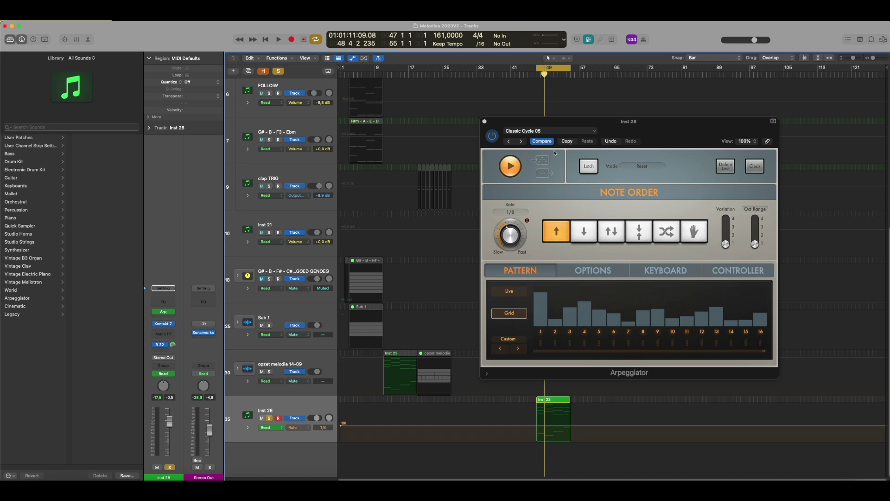
Step Inst 28's Arpeggiator forward to the Classic Cycle 06 preset, which plays at 1/16
{"action": "left_click", "coordinate": [520, 141]}
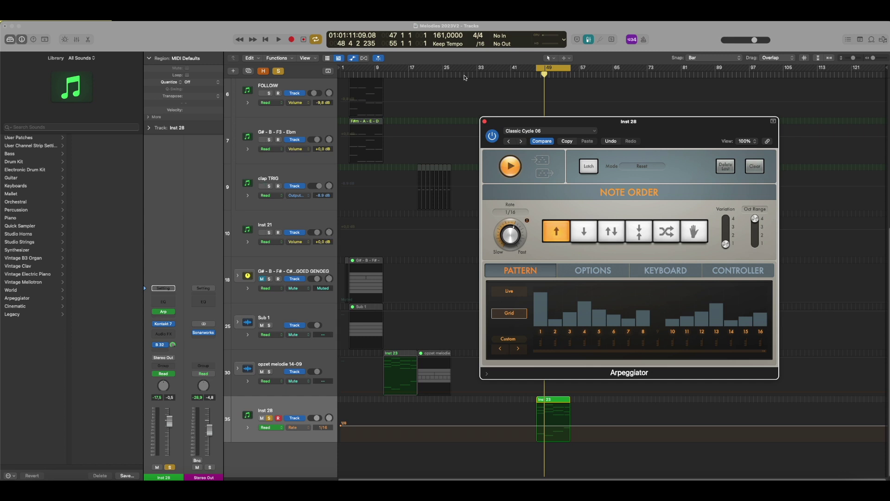
Write a flat 1/8 Arpeggiator Rate automation line on Inst 28, confirming it holds on Classic Groove 01
{"action": "left_click_drag", "start_coordinate": [510, 236], "coordinate": [515, 243]}
{"action": "left_click", "coordinate": [353, 422]}
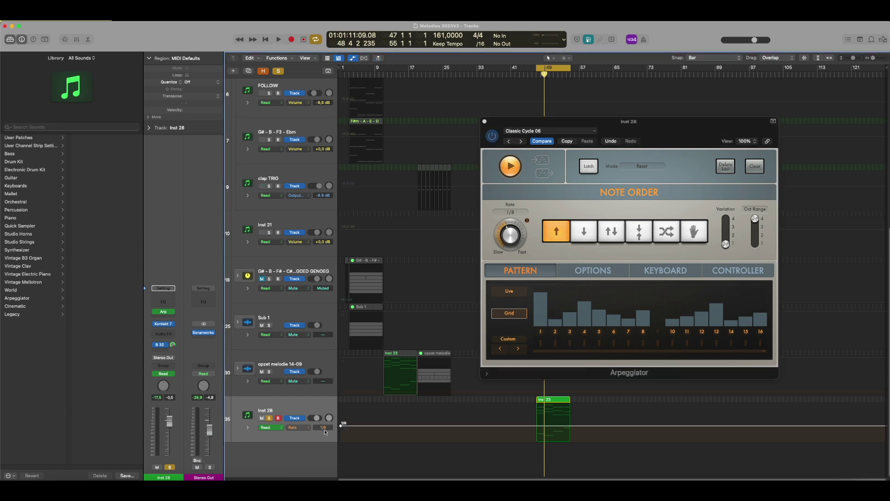
{"action": "left_click", "coordinate": [477, 426]}
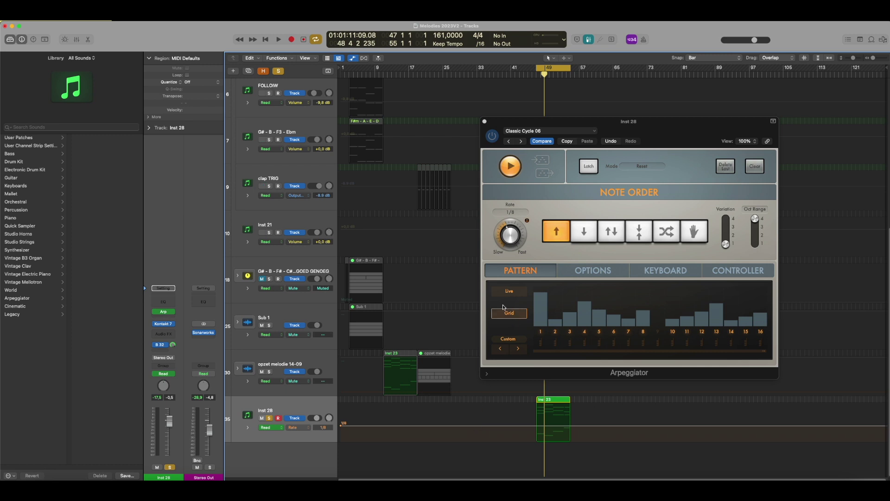
{"action": "left_click", "coordinate": [521, 142]}
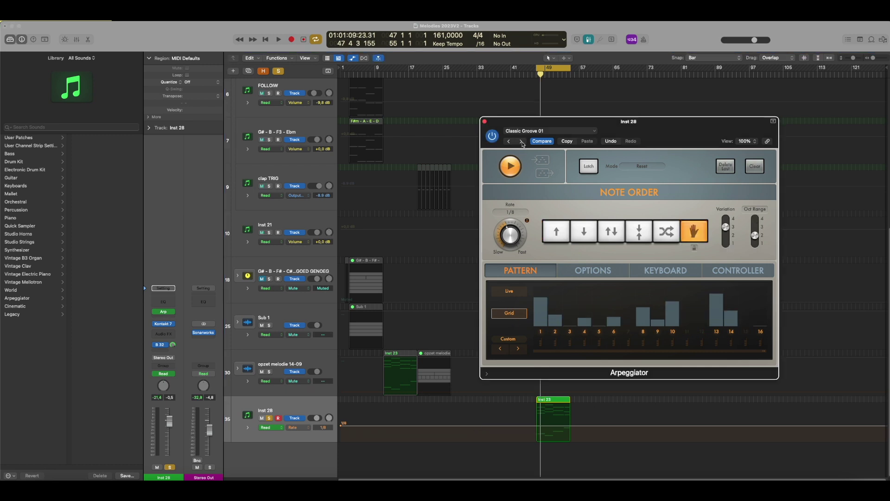